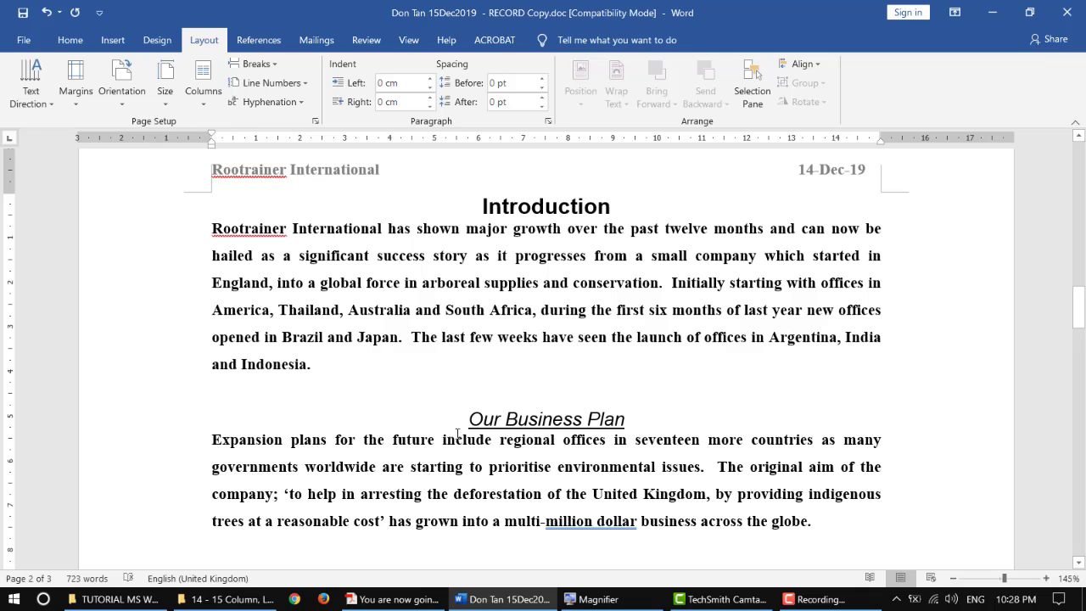
Open the detailed column settings at the "Our Business Plan" heading and choose the Two preset
scroll(458, 372, down, 2)
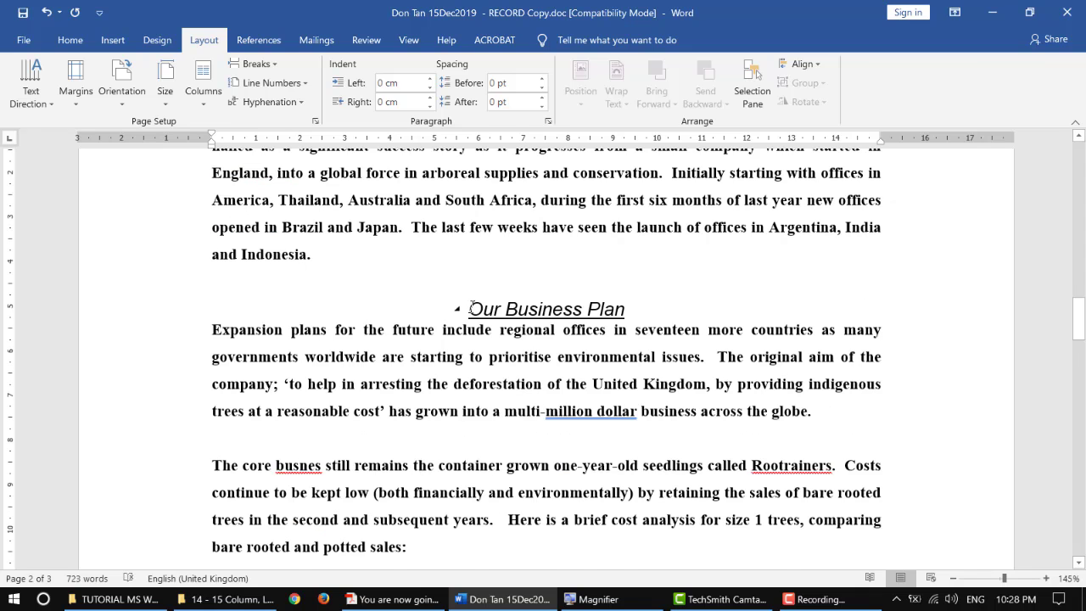
ctrl+scroll(471, 308, down, 2)
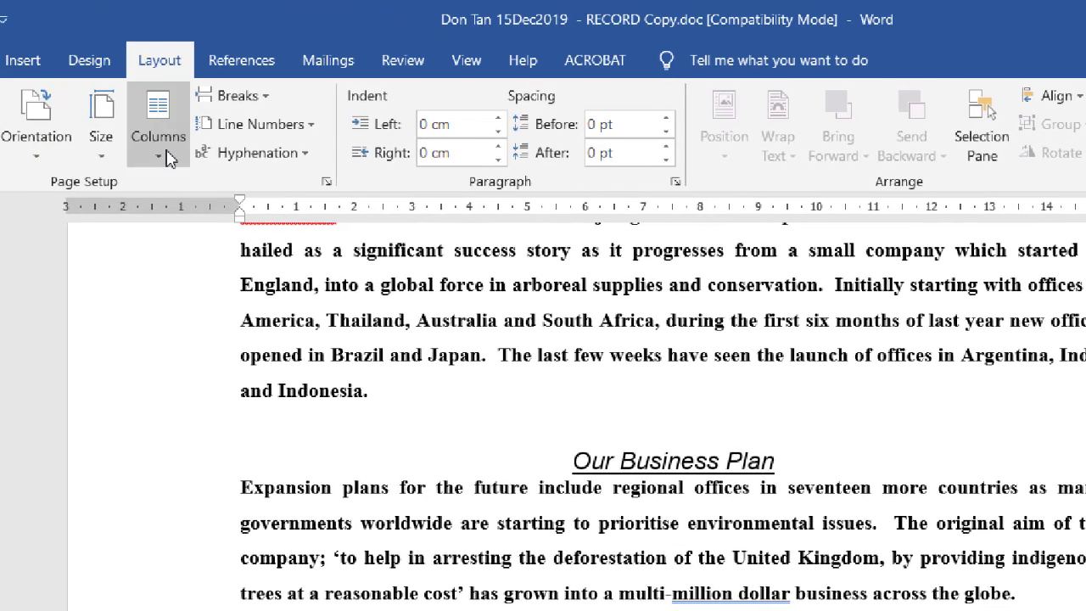
click(167, 157)
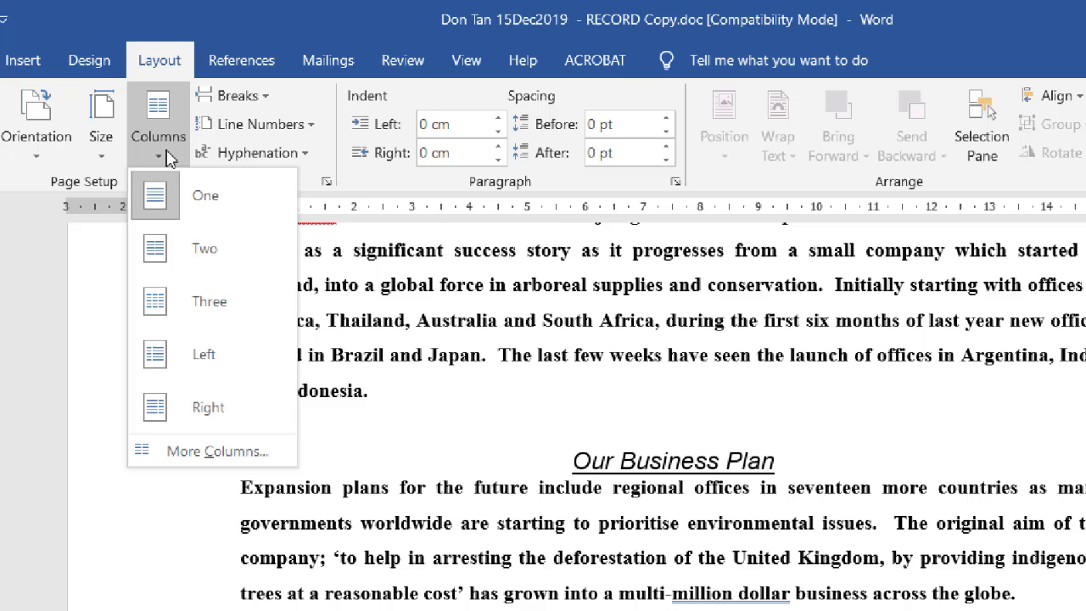
click(230, 458)
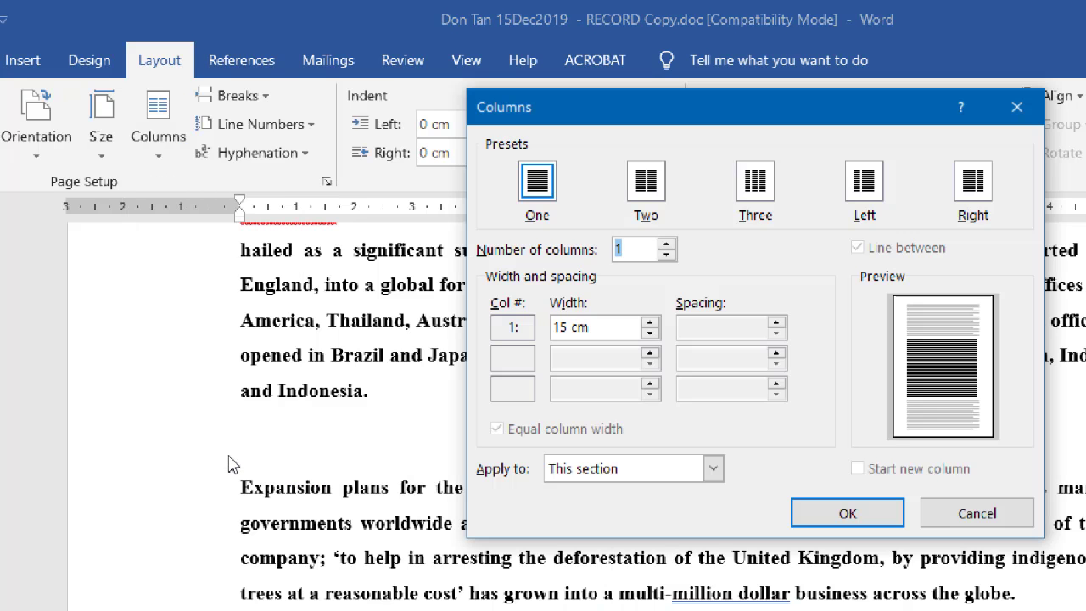
click(647, 181)
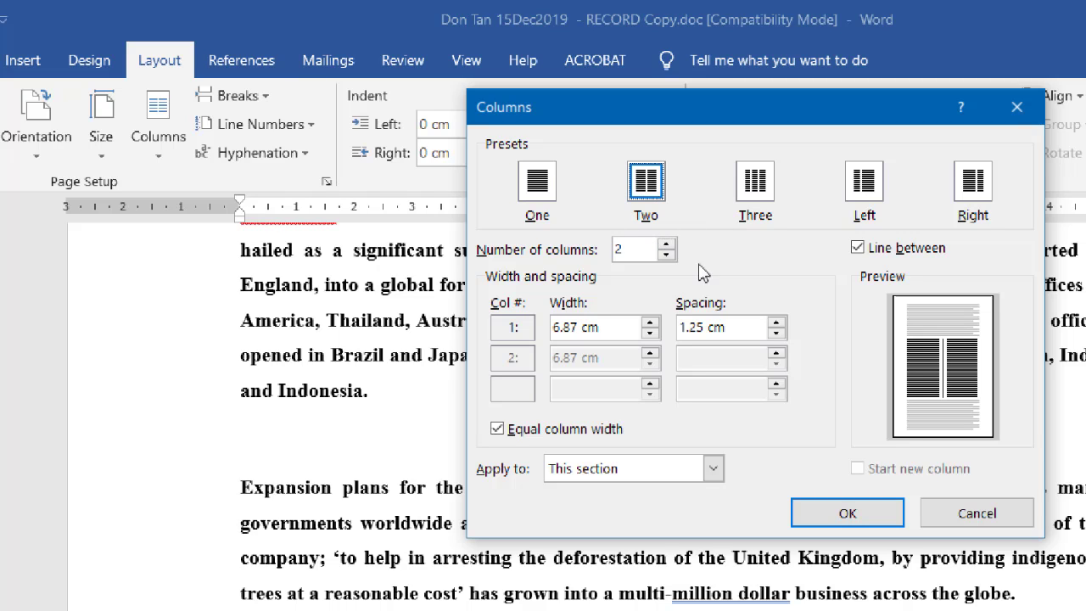
click(858, 249)
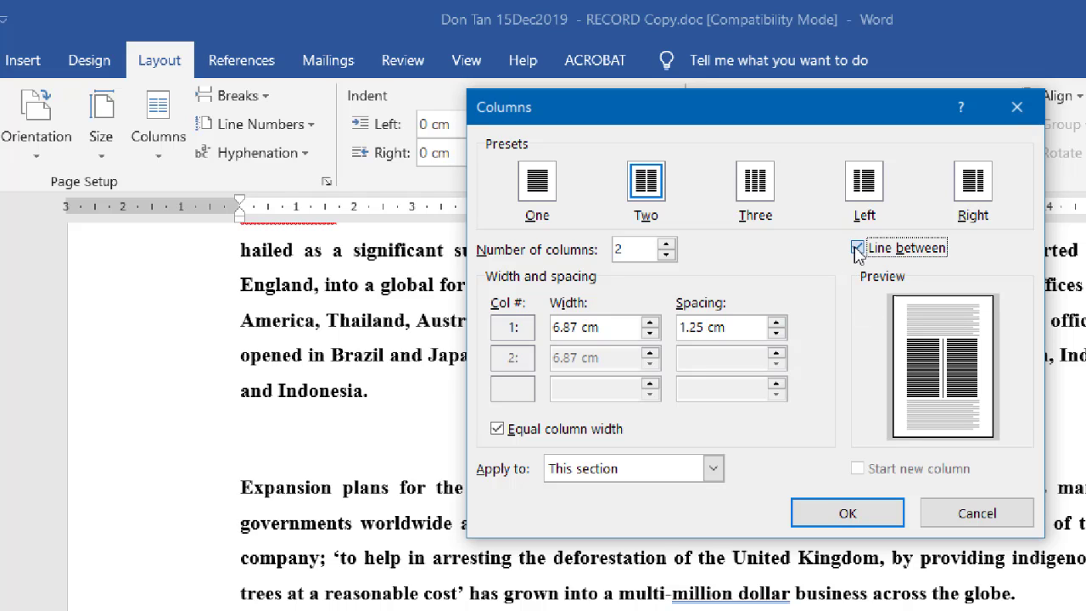
click(858, 247)
drag(887, 108, 752, 111)
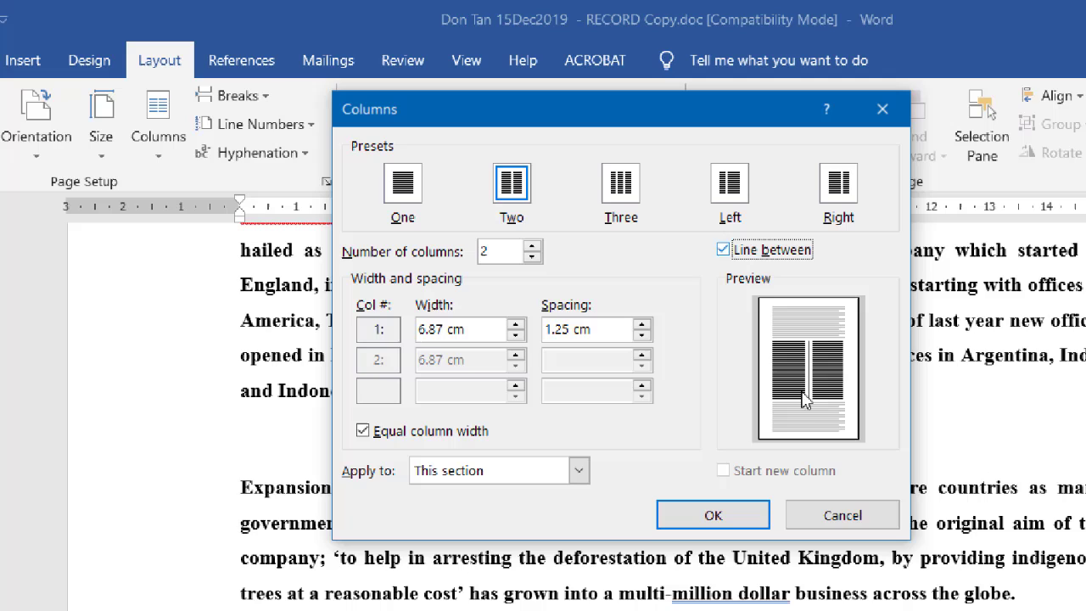
Turn off the line between the columns and set the column spacing to 0.4 cm
click(722, 251)
drag(570, 331, 530, 334)
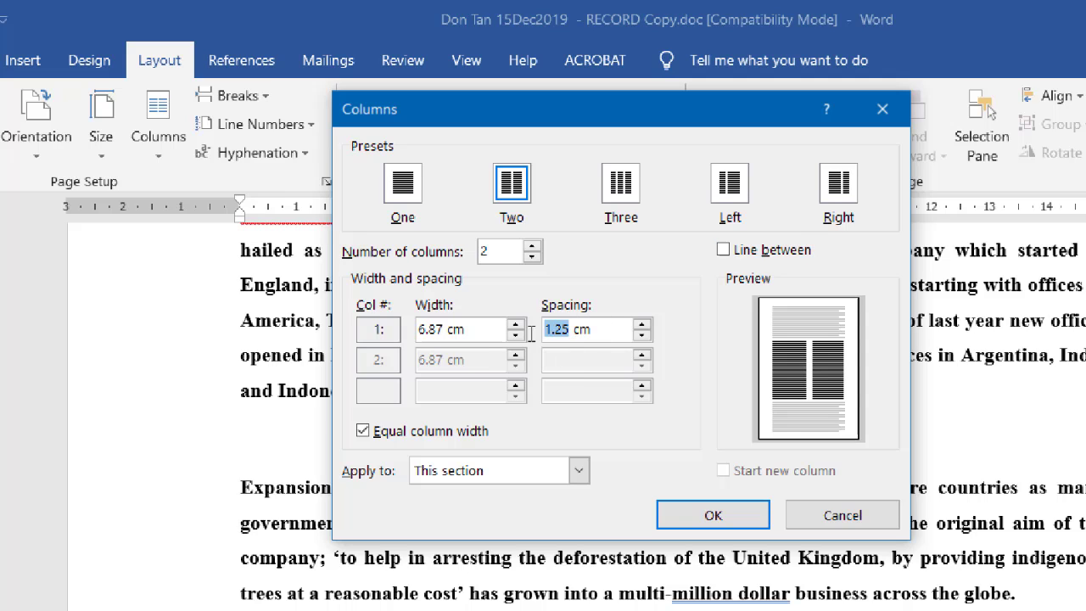
text(0.4)
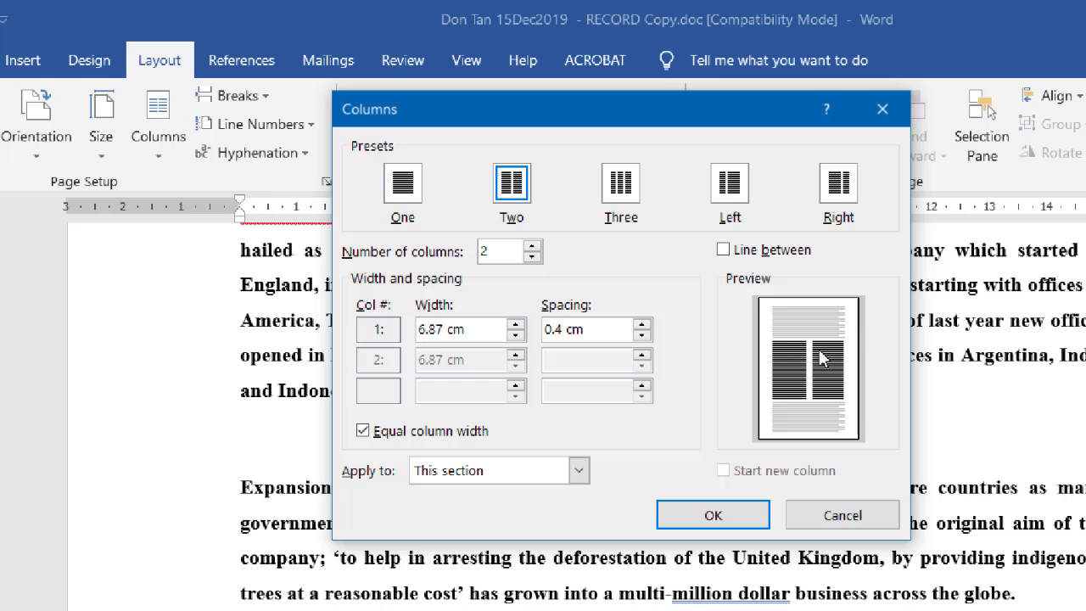
Try setting the two-column layout to apply to the whole document
click(577, 471)
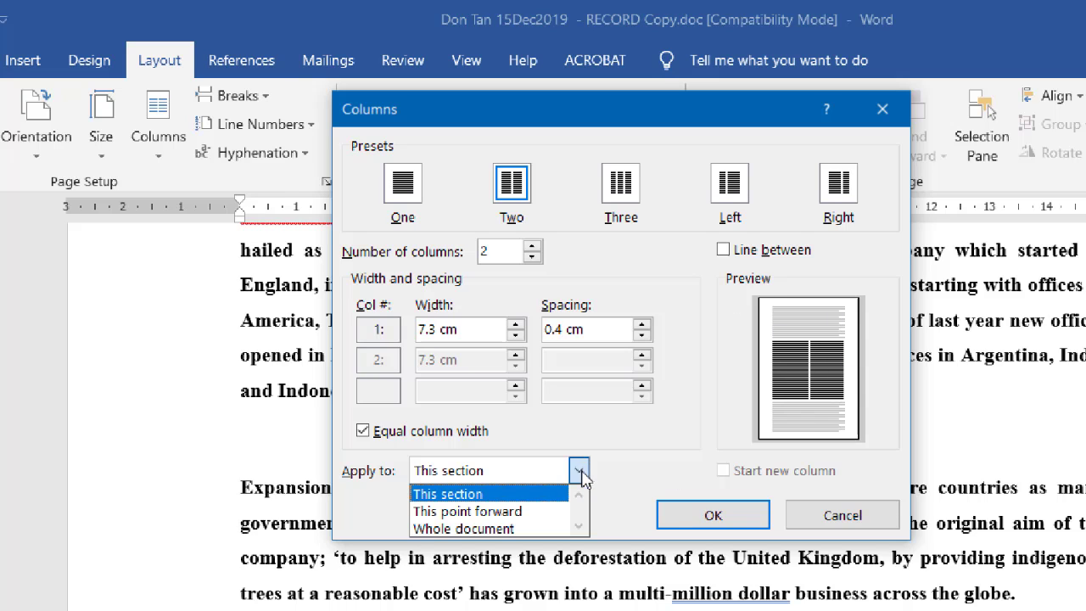
click(526, 529)
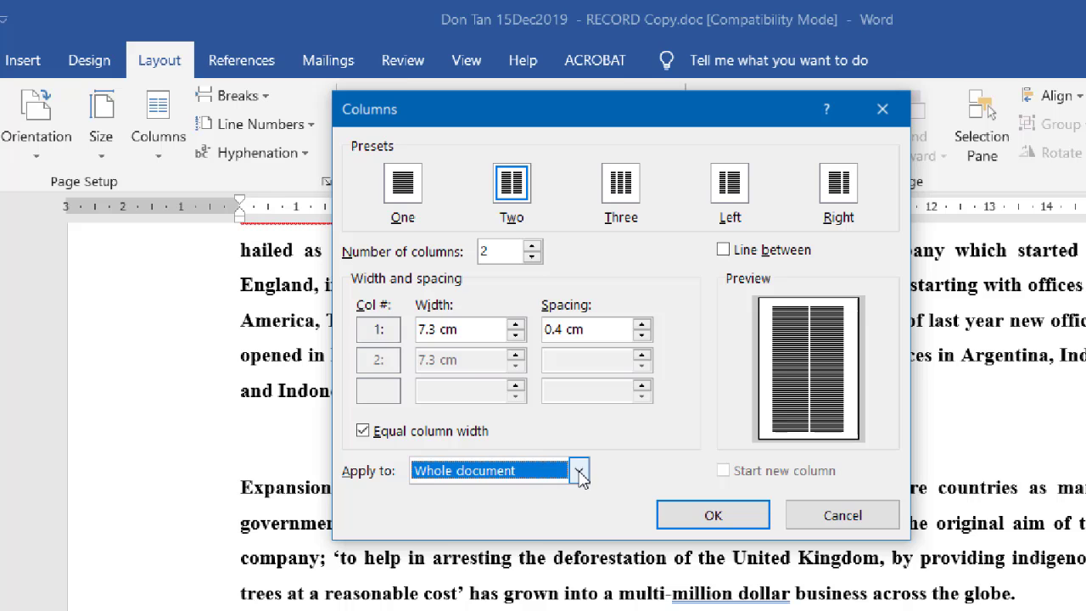
drag(601, 121, 181, 103)
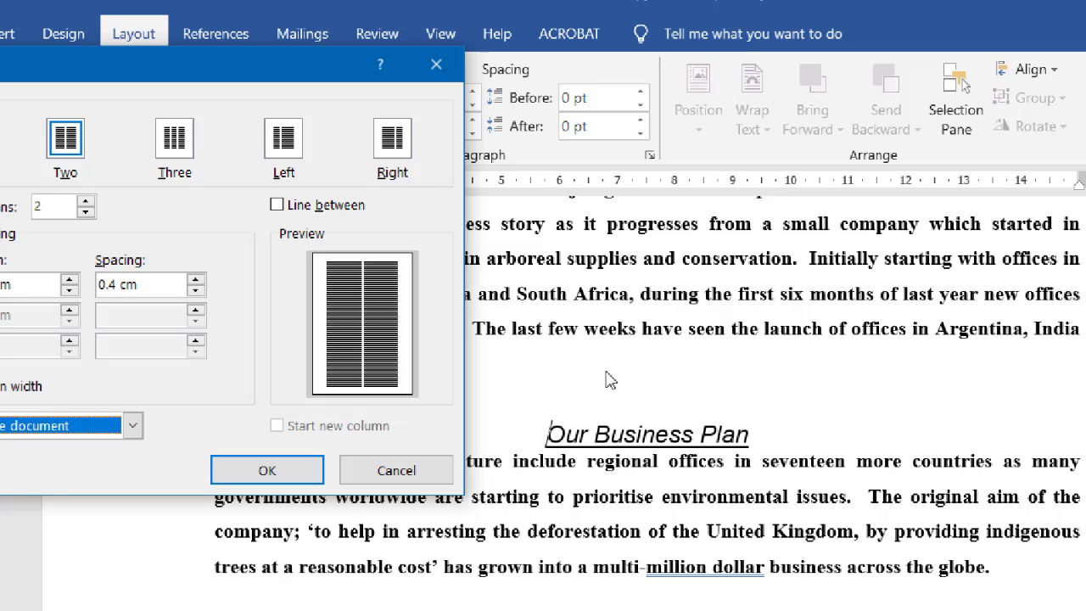
drag(158, 71, 599, 94)
Apply the two-column layout from this point forward
click(577, 453)
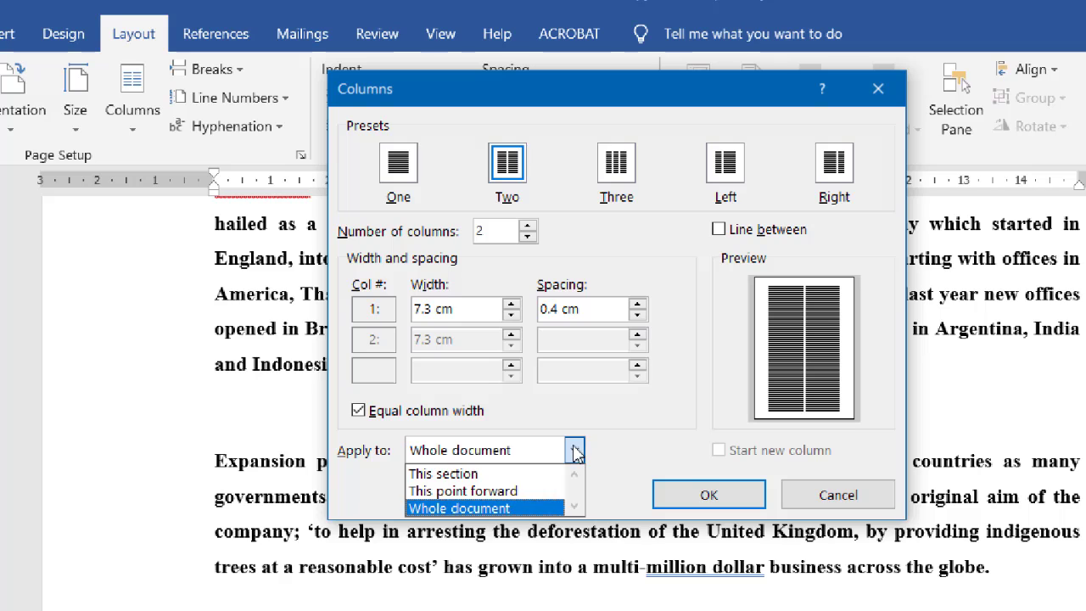
click(530, 492)
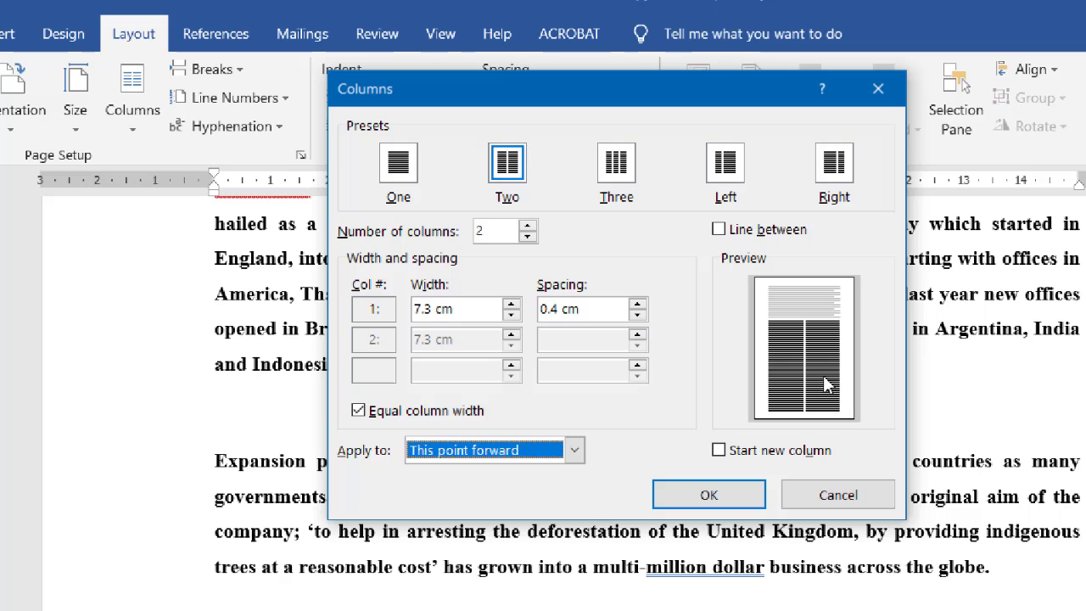
click(734, 501)
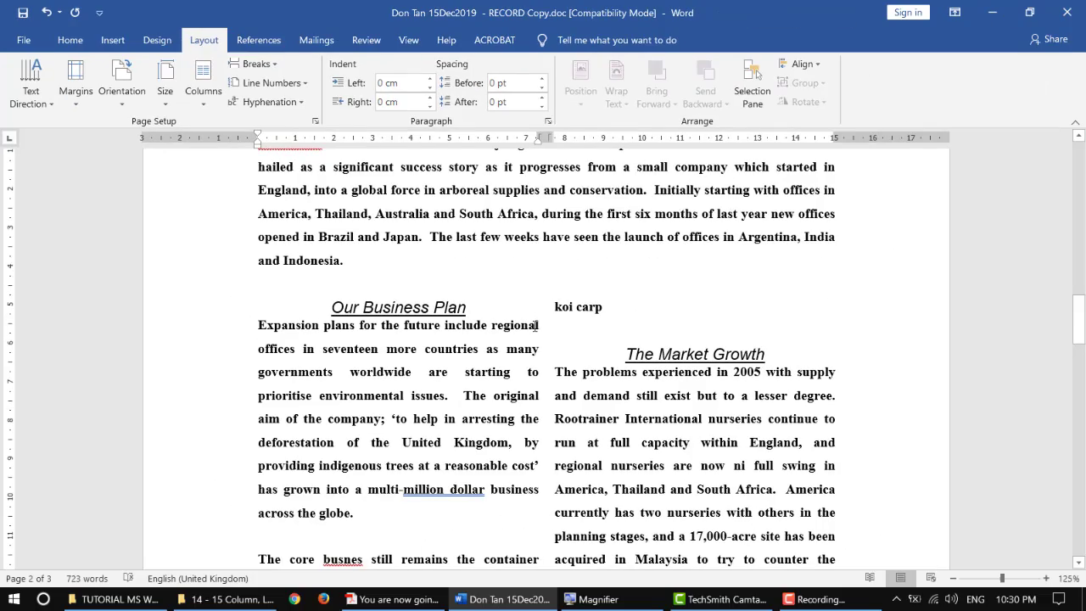
Examine how the text flows in two columns from "Our Business Plan" onto the following page
scroll(536, 325, down, 1)
scroll(510, 402, up, 1)
ctrl+scroll(510, 401, down, 3)
scroll(510, 401, down, 12)
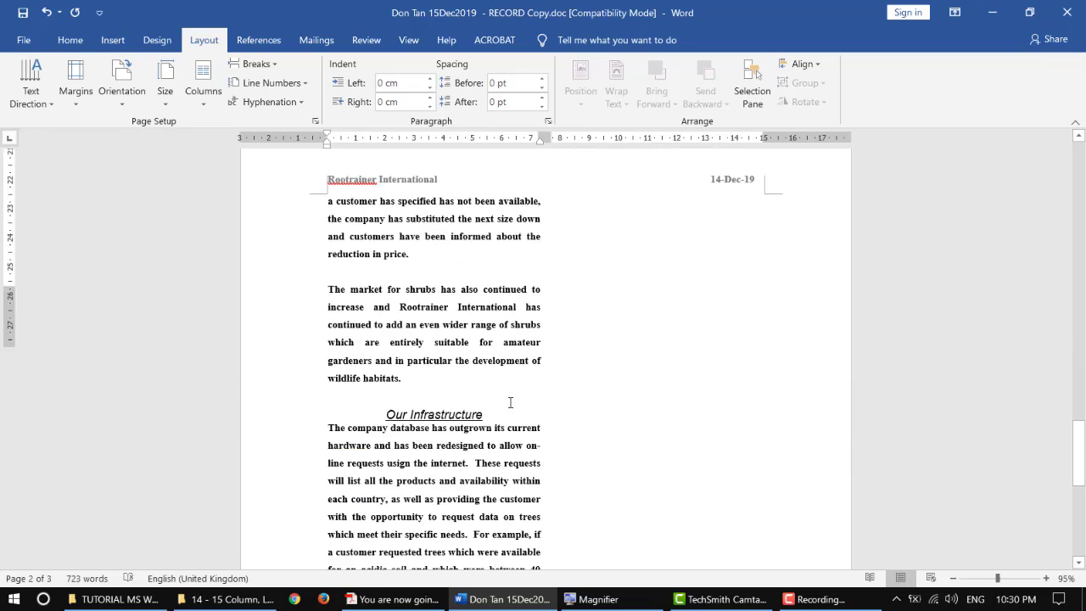
scroll(510, 407, up, 12)
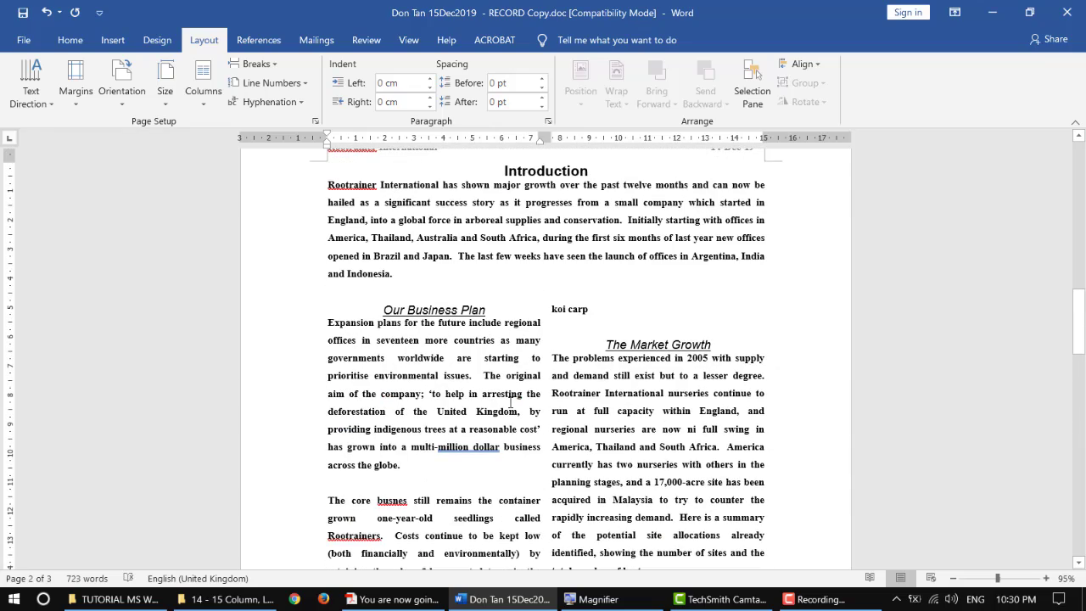
scroll(510, 401, up, 1)
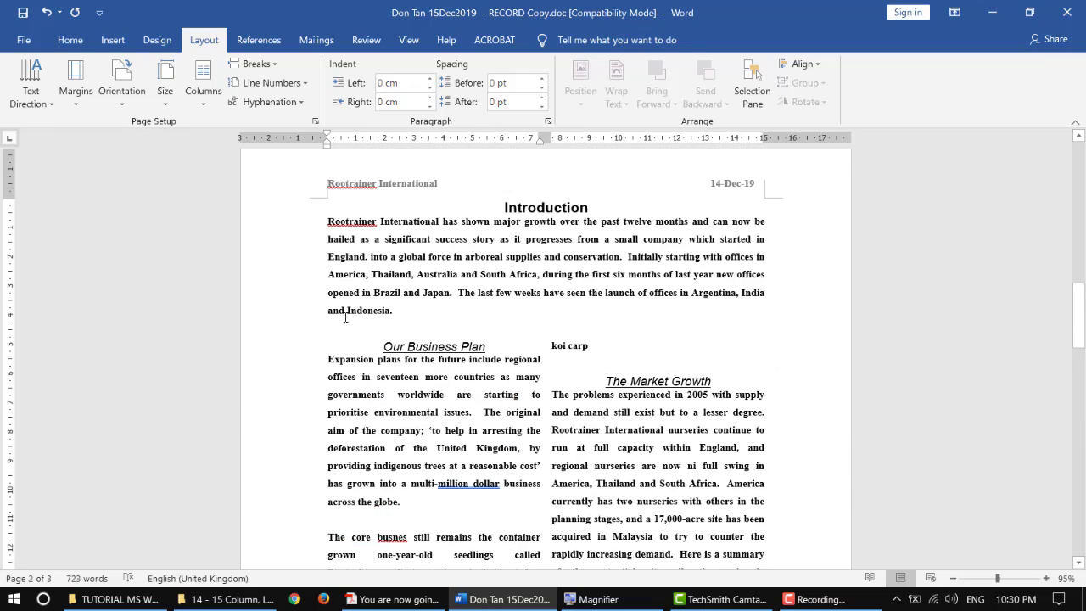
scroll(383, 342, up, 1)
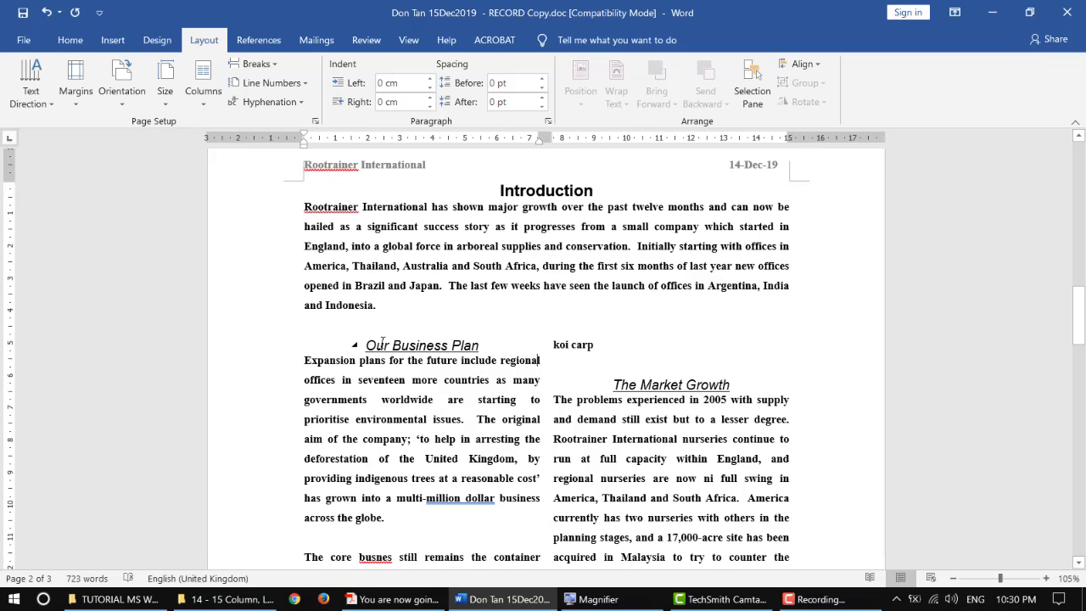
Add a line between the two columns of this section
click(203, 98)
click(246, 302)
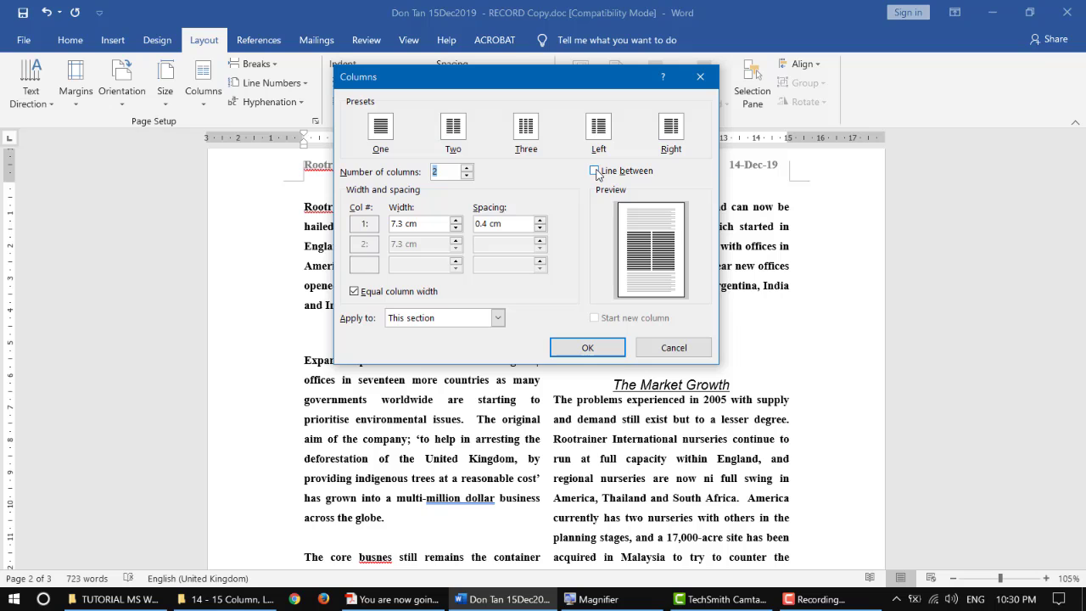
click(596, 172)
drag(555, 80, 489, 113)
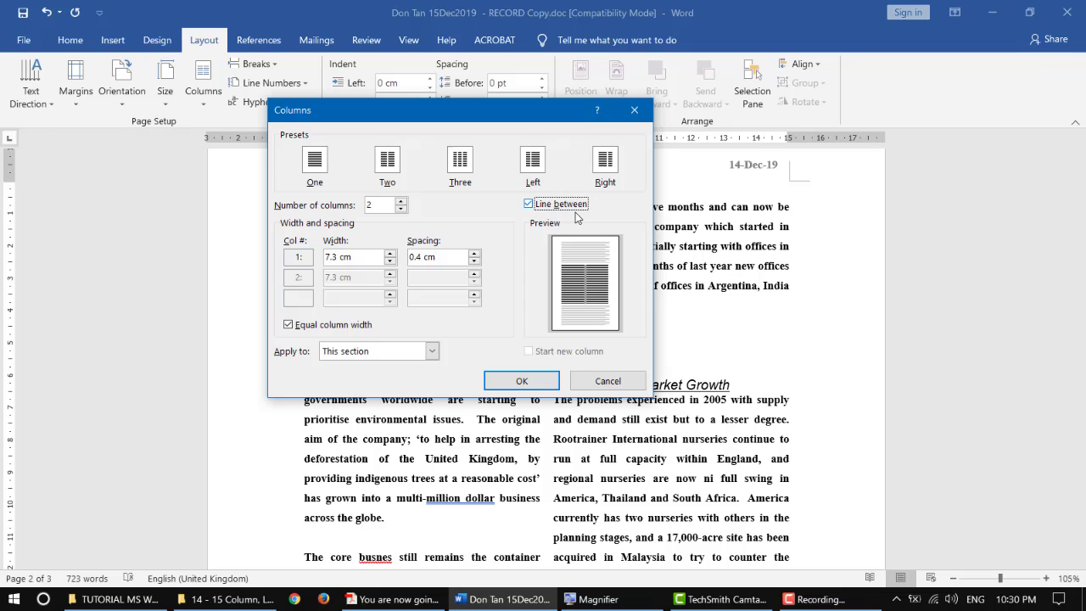
click(546, 384)
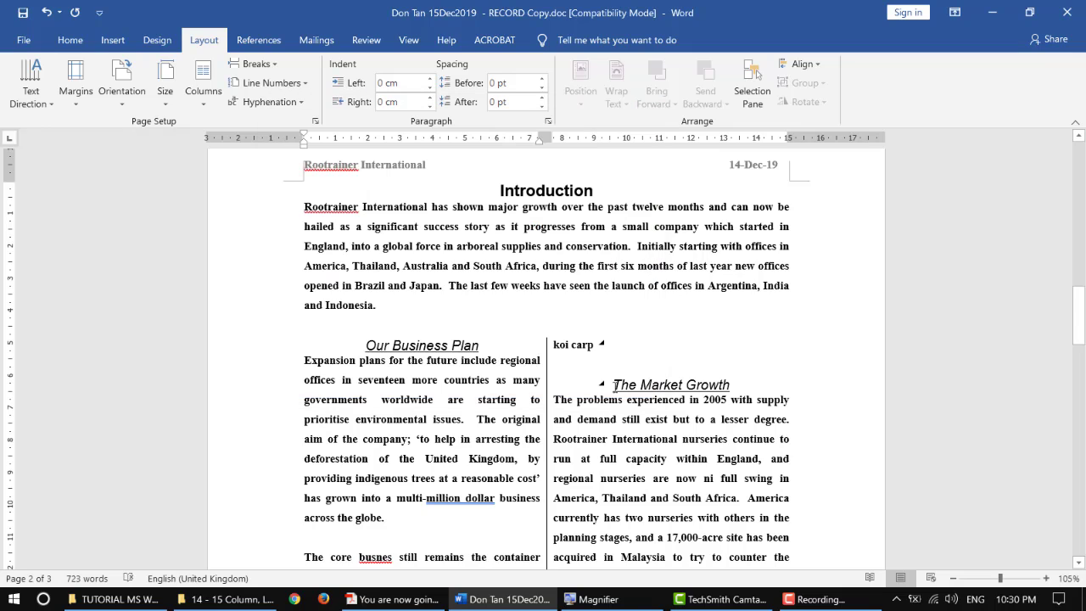
scroll(615, 384, down, 3)
scroll(615, 384, up, 3)
scroll(615, 386, down, 3)
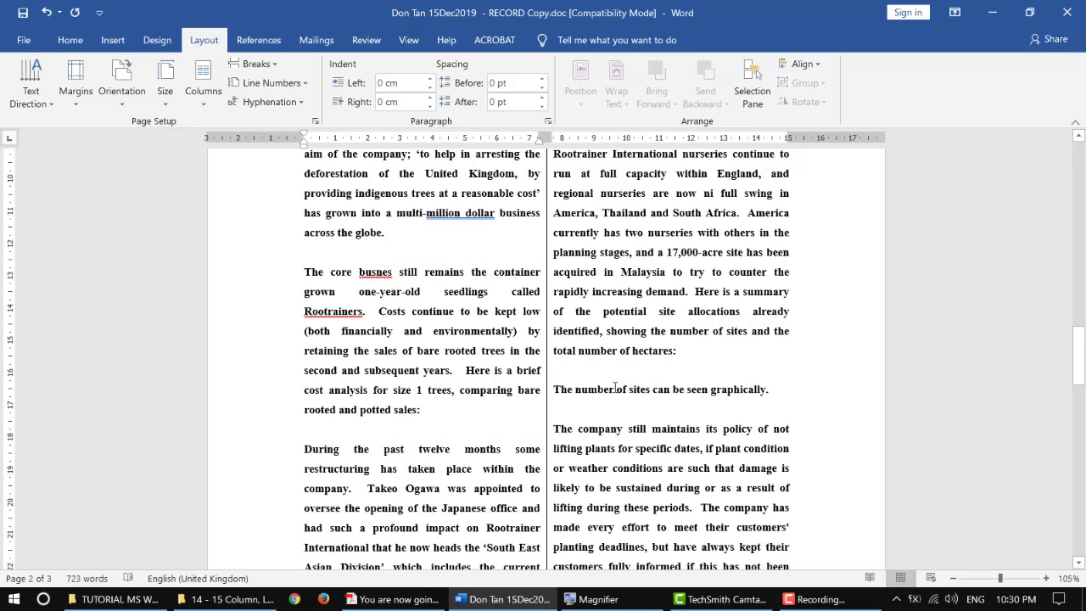
scroll(615, 387, down, 3)
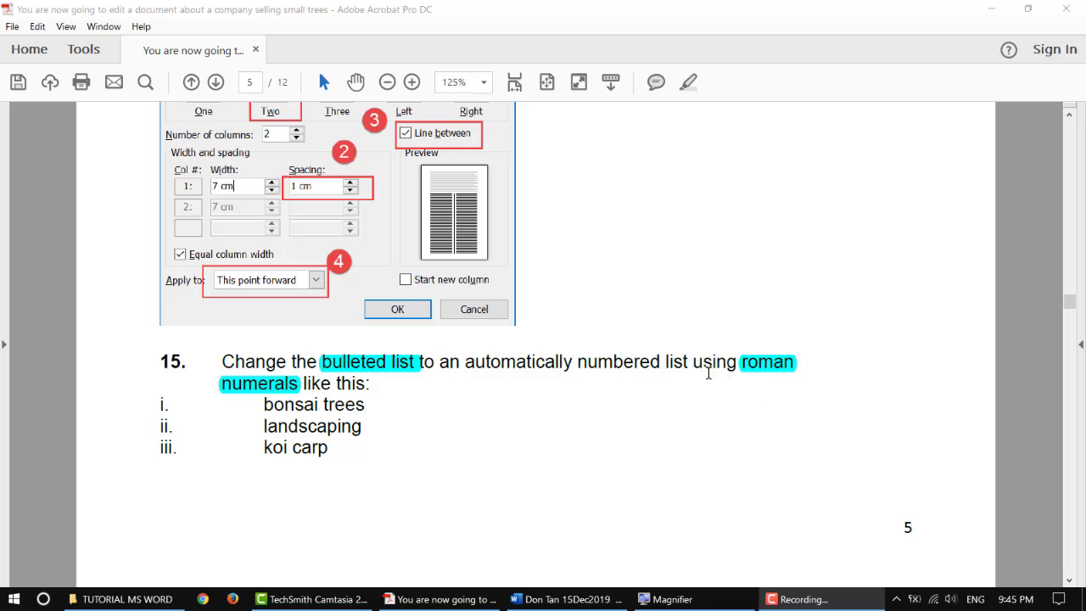
Examine task 15 in the PDF instructions, including the roman numerals requirement and the sample three-item list
click(748, 365)
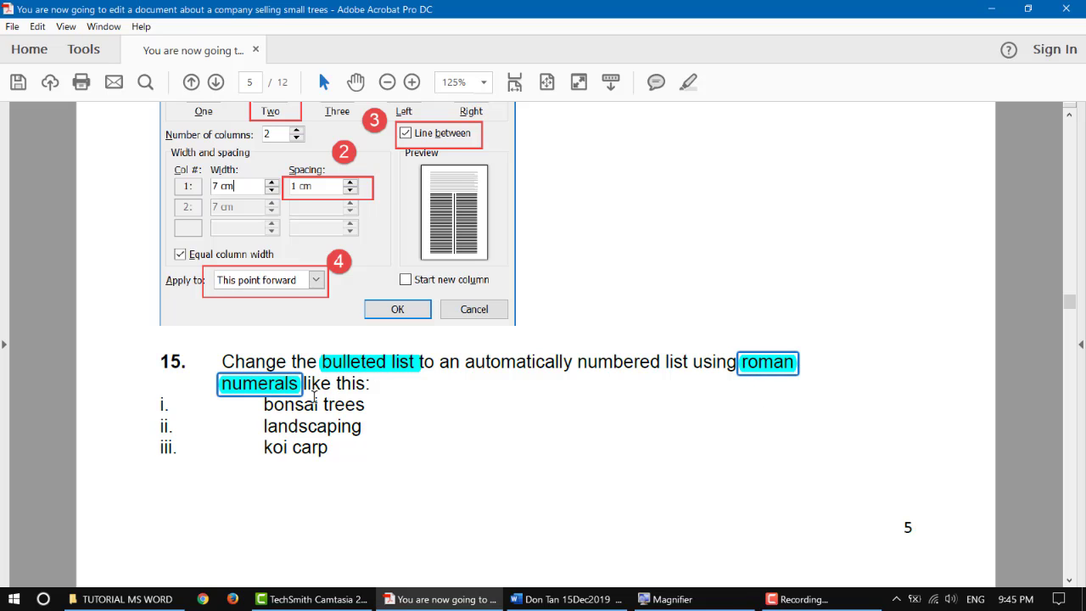
click(167, 397)
drag(157, 399, 338, 469)
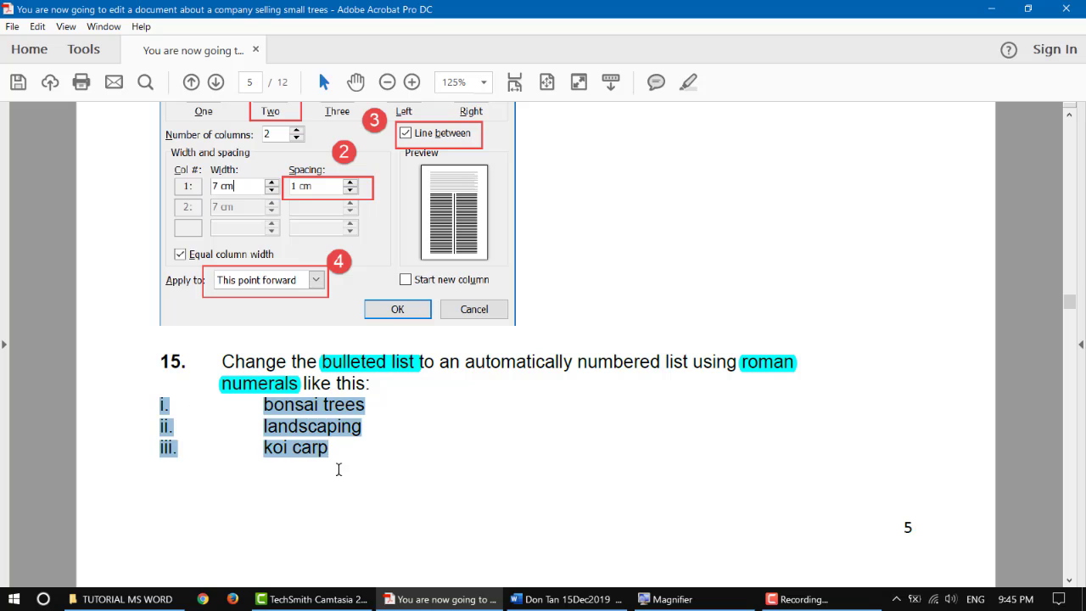
Switch to the Word document and change the bonsai trees, landscaping and koi carp bullets to uppercase roman numbering (I., II., III.)
click(543, 599)
drag(360, 473, 419, 478)
scroll(528, 461, up, 3)
scroll(527, 461, up, 4)
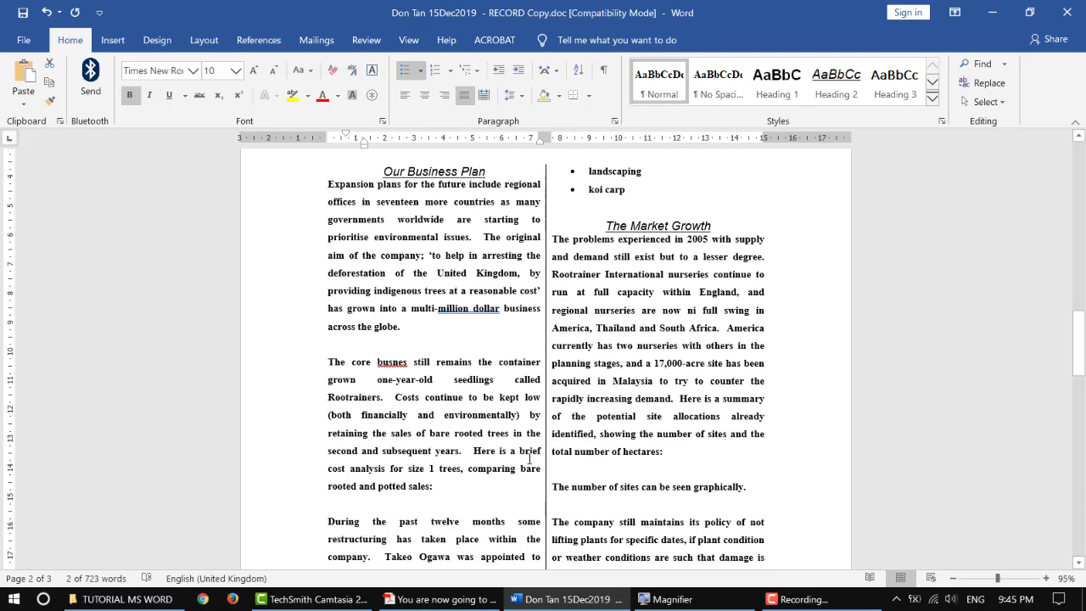
drag(633, 268, 526, 249)
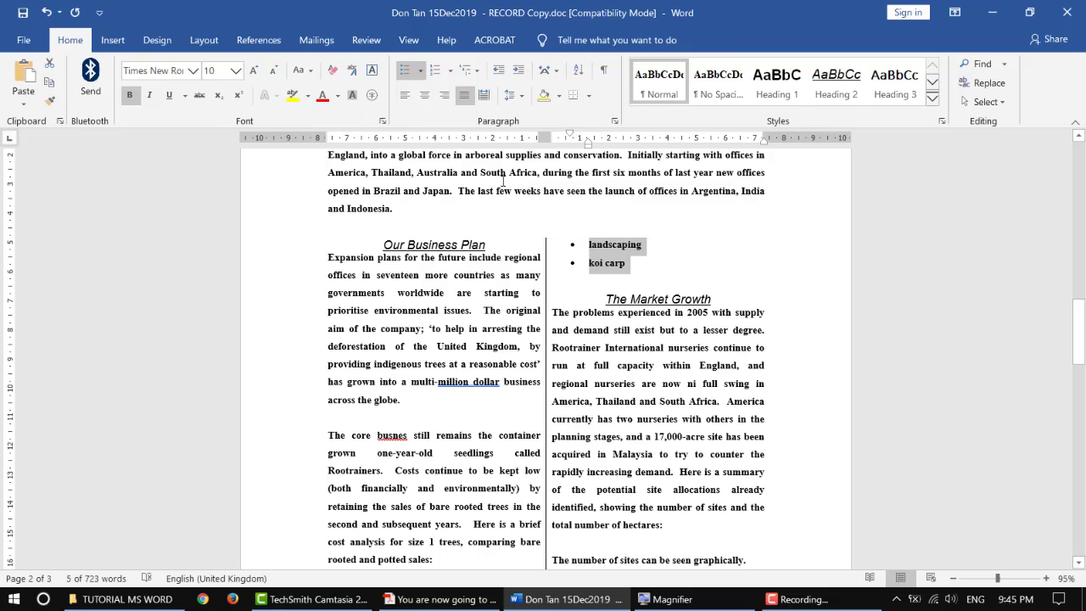
key(super+plus)
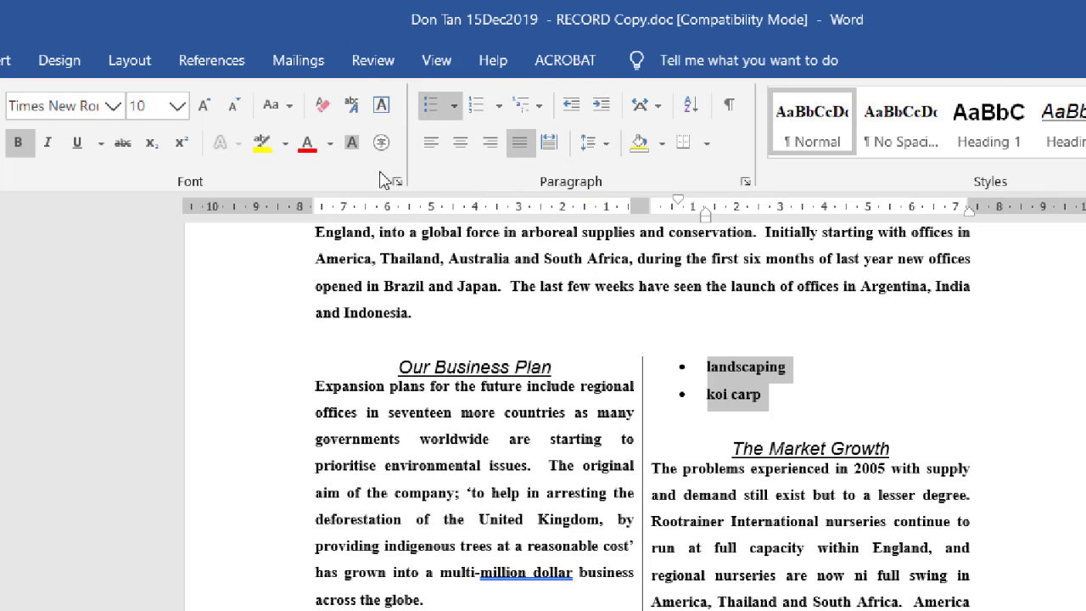
click(500, 107)
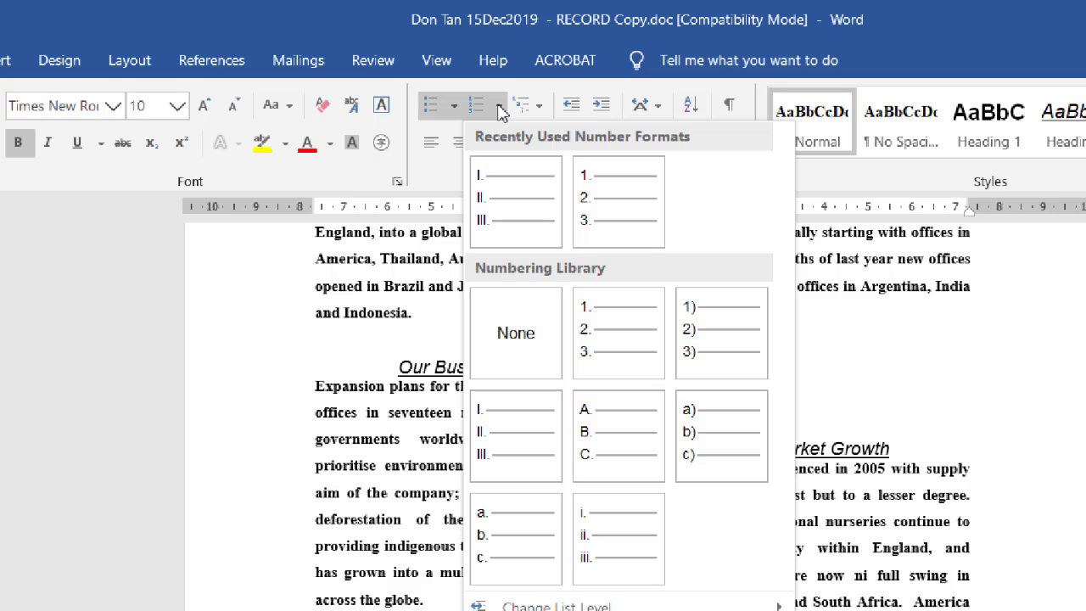
click(520, 218)
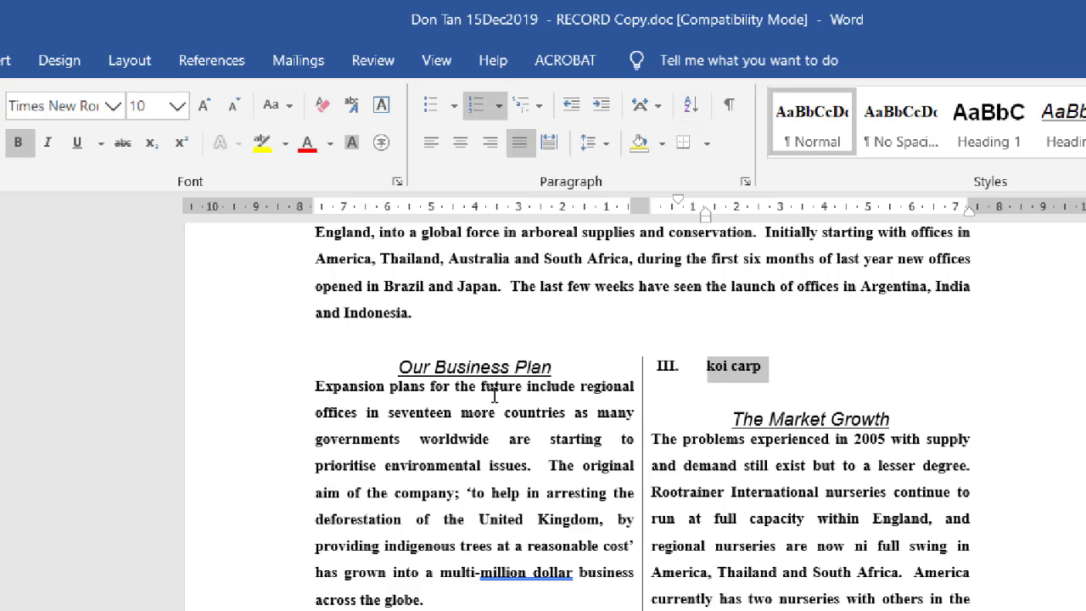
Delete the blank line between "developments in the following areas:" and the numbered list
scroll(495, 395, down, 10)
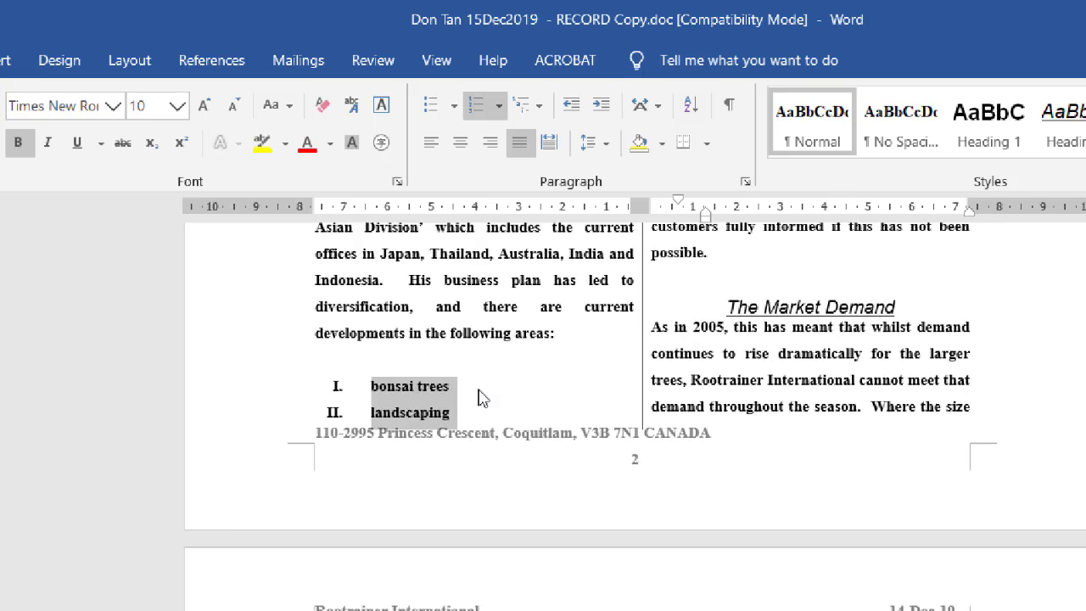
scroll(479, 392, down, 2)
scroll(807, 379, up, 3)
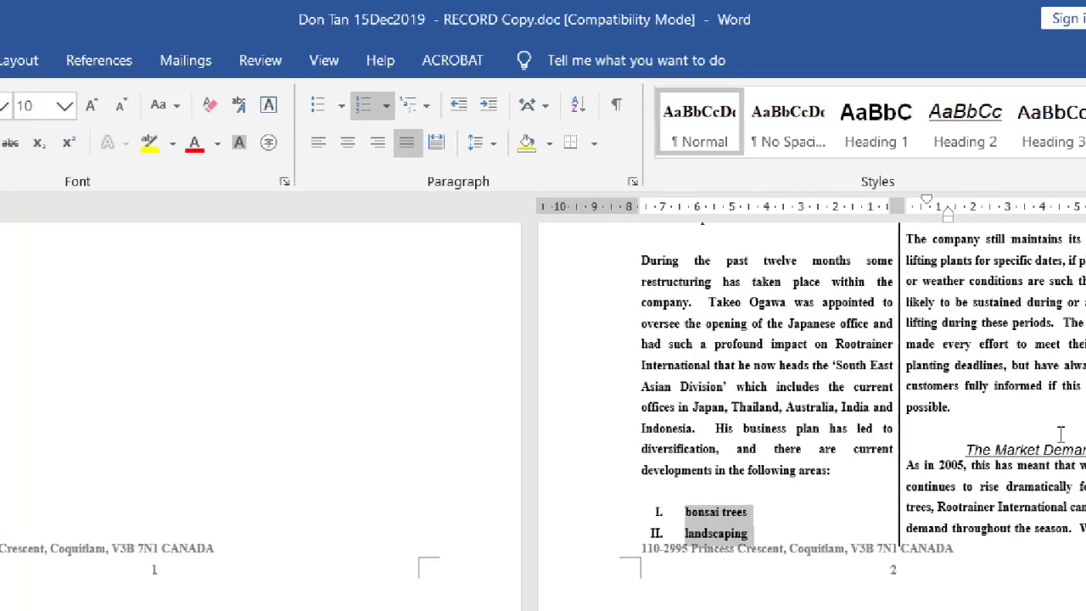
click(656, 489)
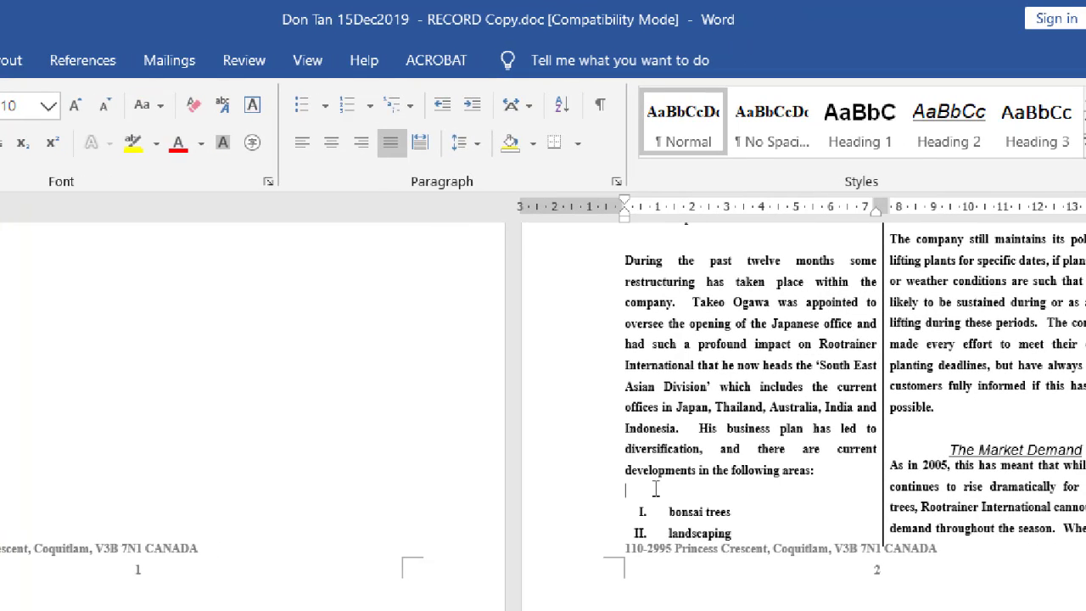
key(Delete)
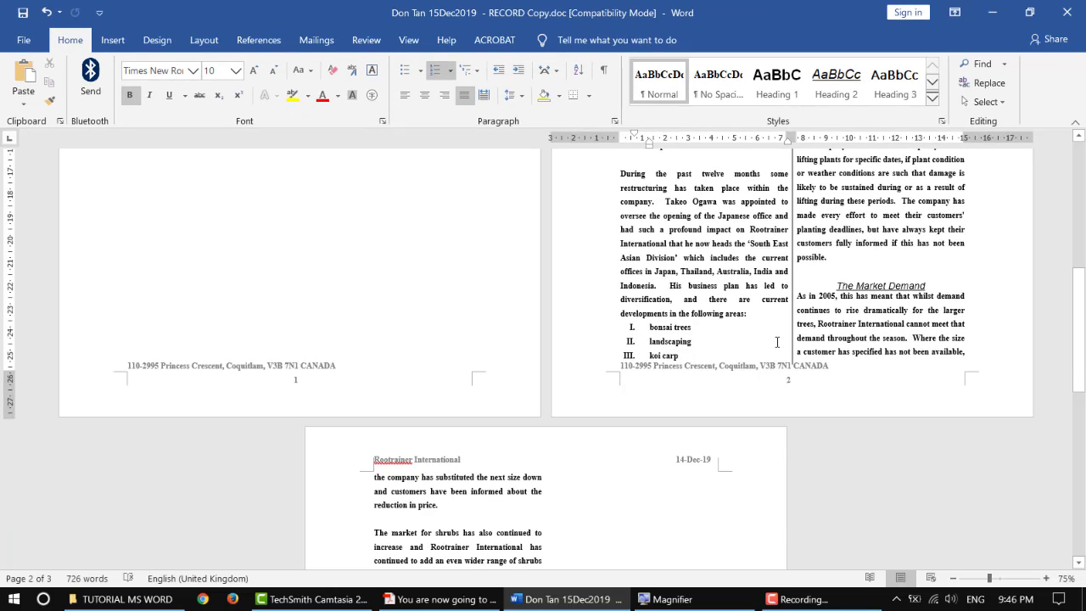
Set the page 2 footer's distance from the bottom of the page to 0.8 cm and return to the body text
ctrl+scroll(776, 342, up, 3)
scroll(776, 342, up, 3)
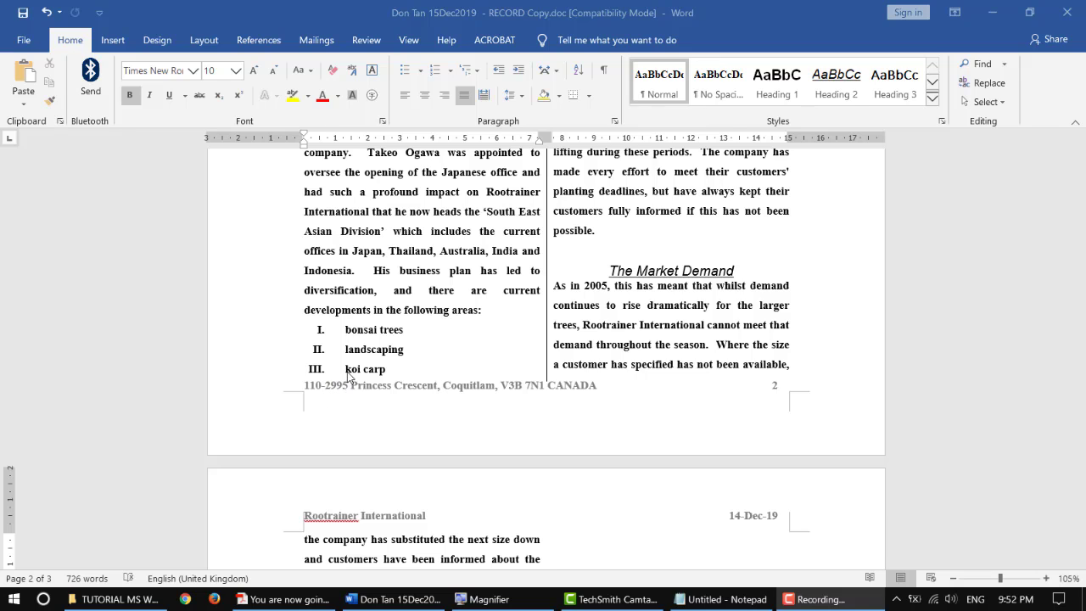
double_click(489, 390)
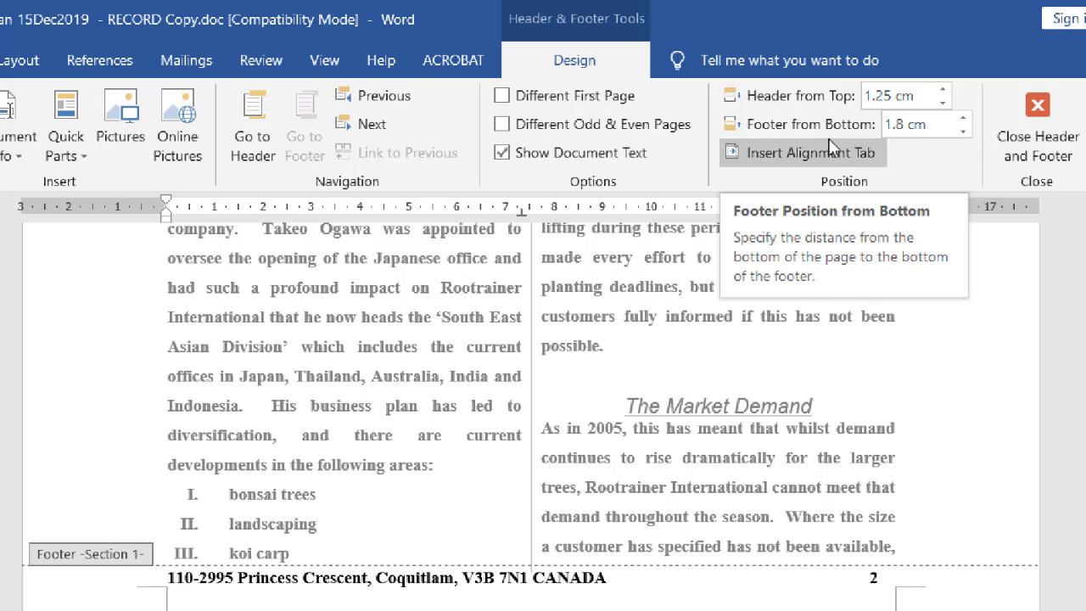
click(963, 132)
scroll(686, 301, down, 1)
scroll(662, 310, down, 1)
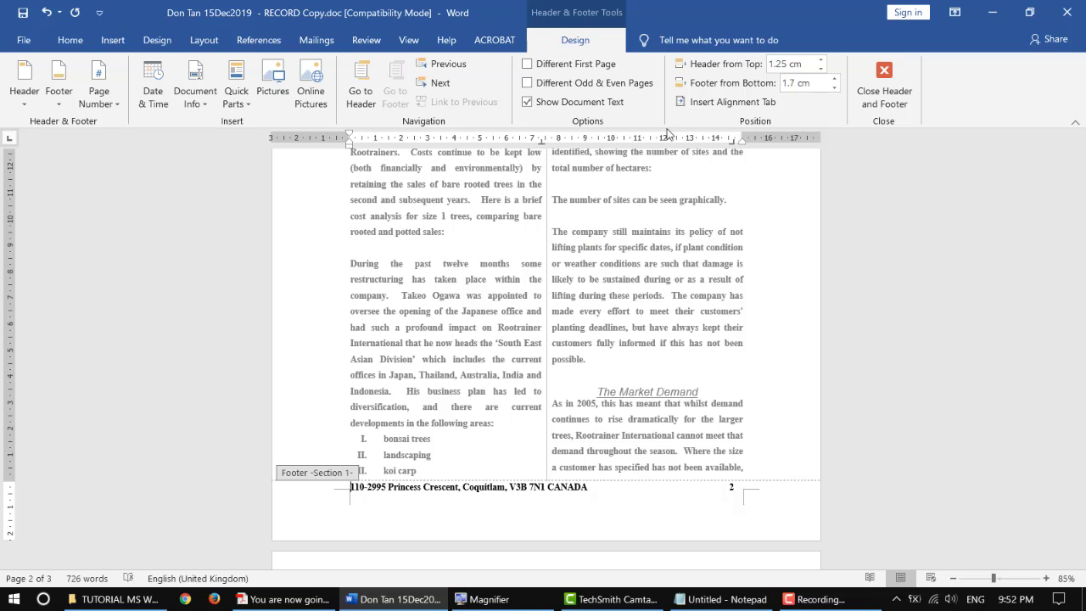
click(837, 88)
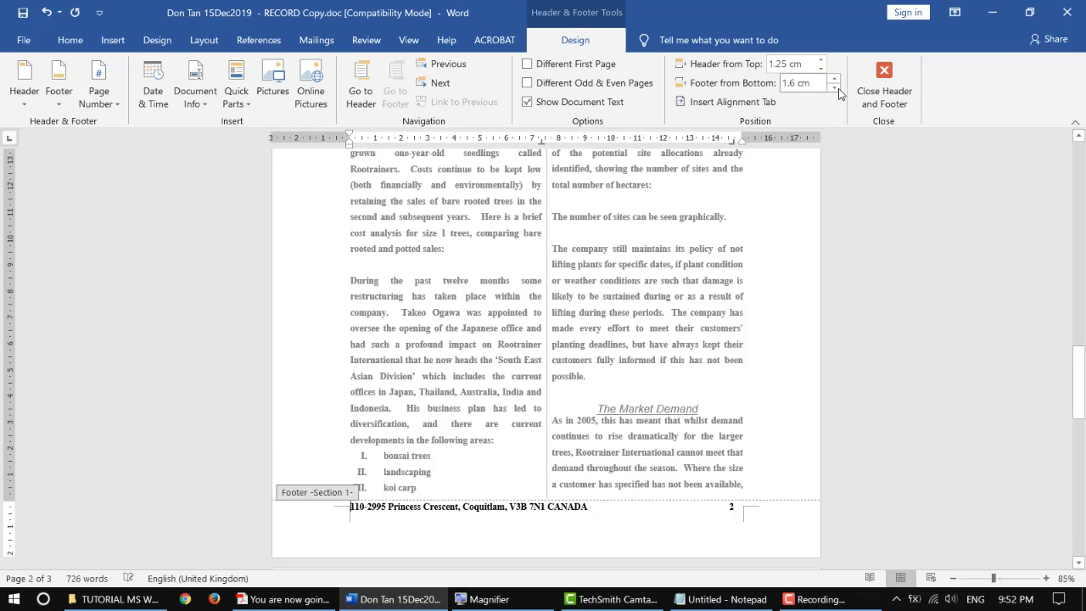
click(837, 88)
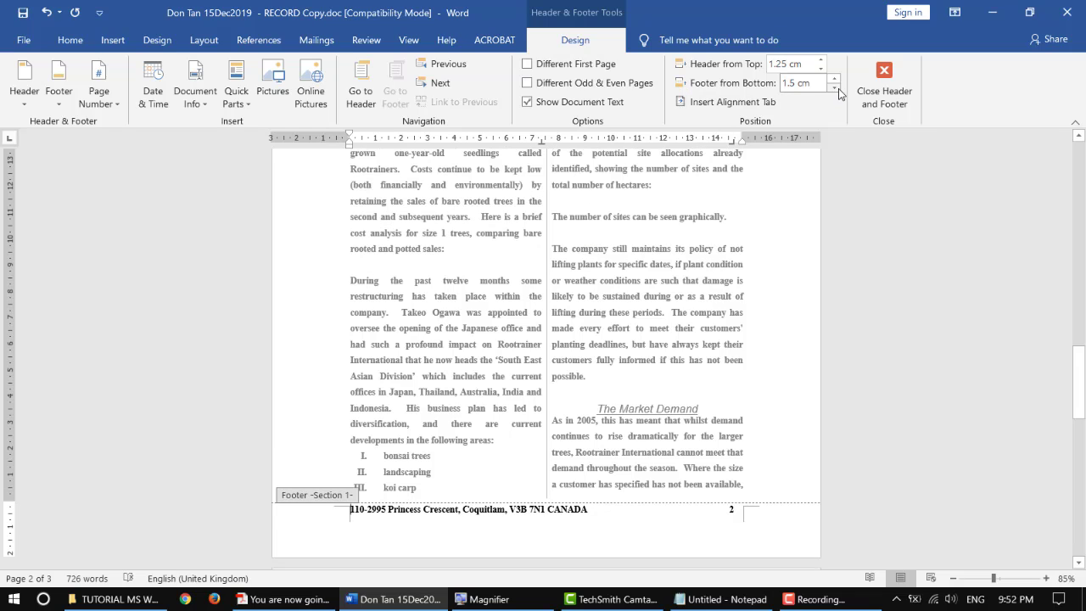
click(837, 89)
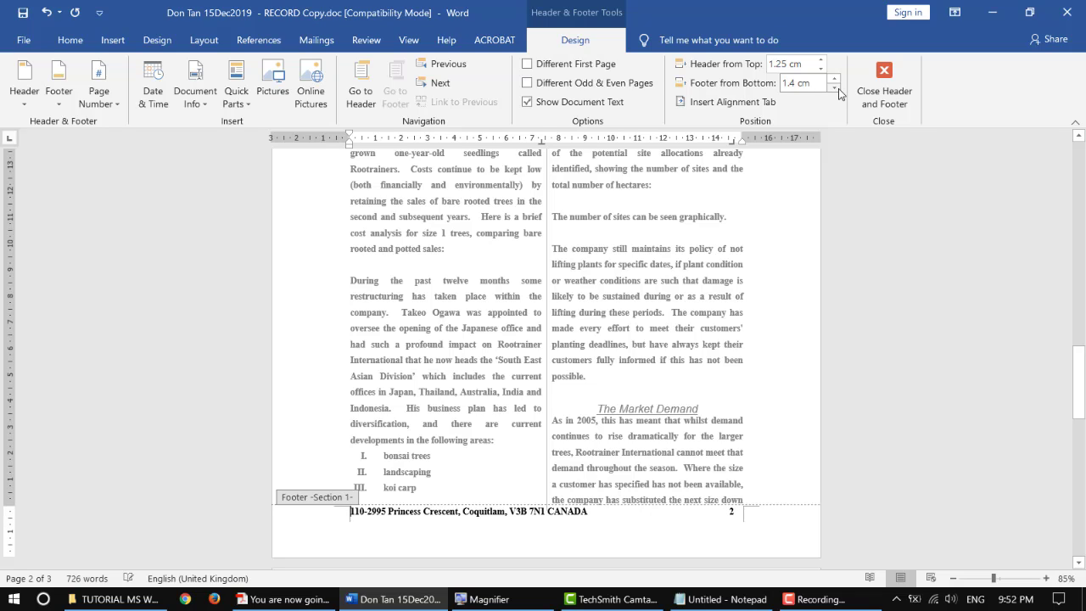
click(837, 88)
click(837, 88)
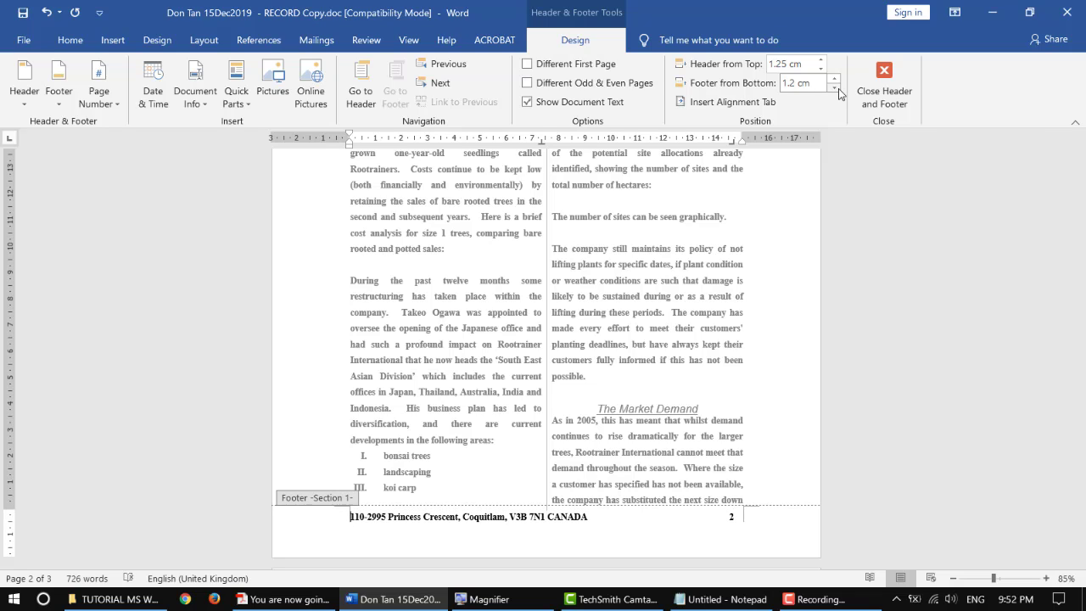
click(836, 88)
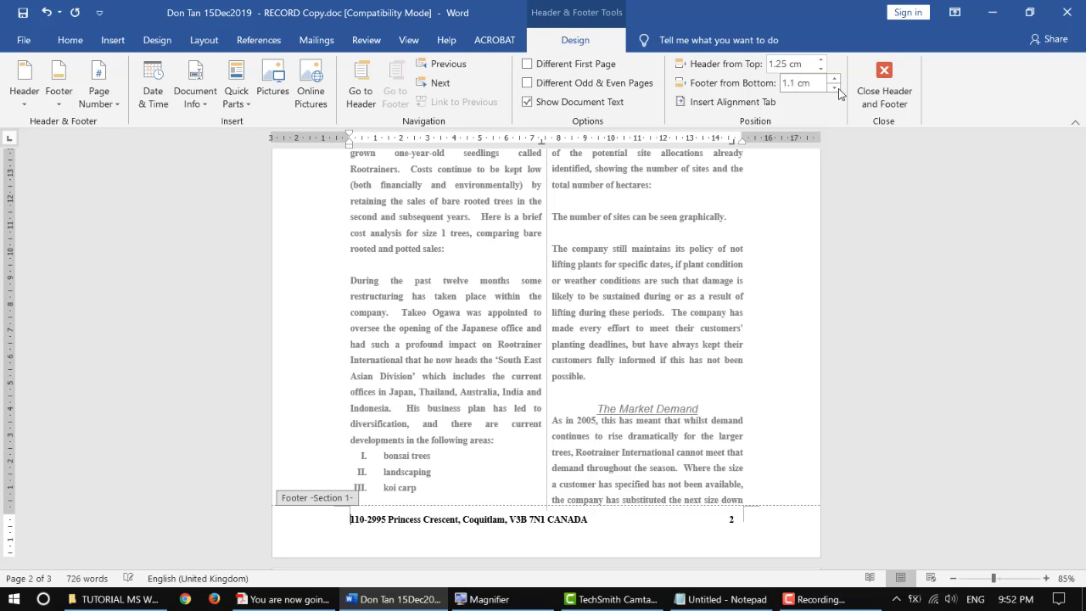
click(836, 89)
click(837, 89)
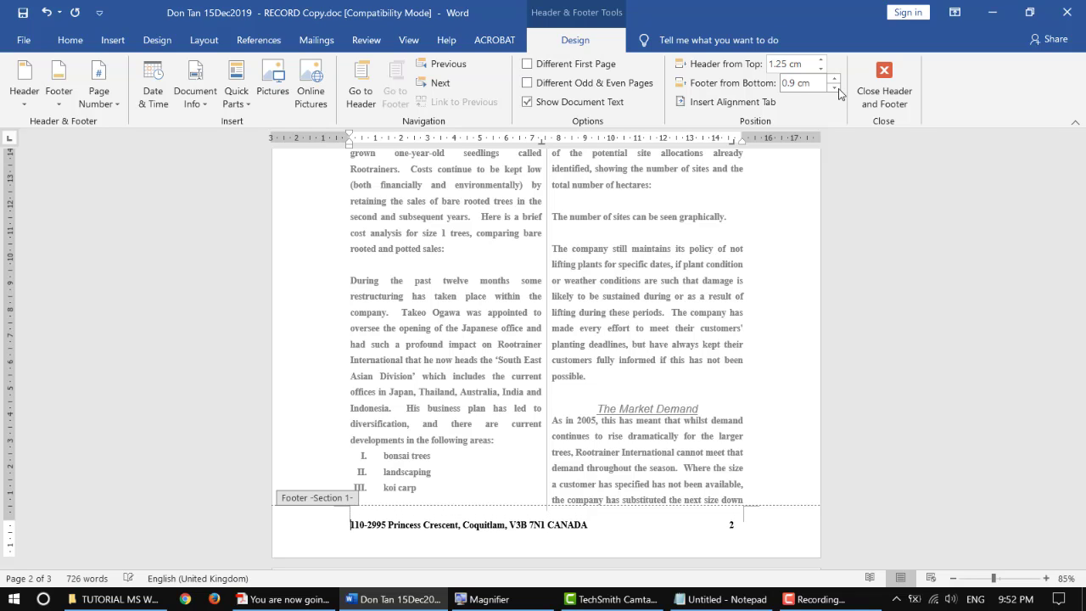
click(837, 88)
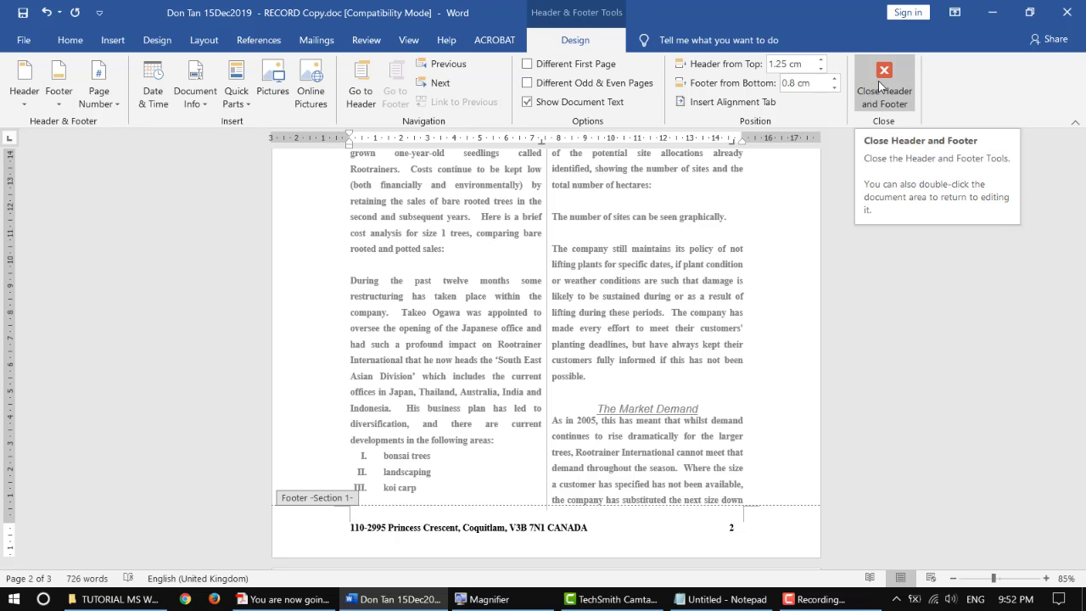
click(882, 88)
click(879, 86)
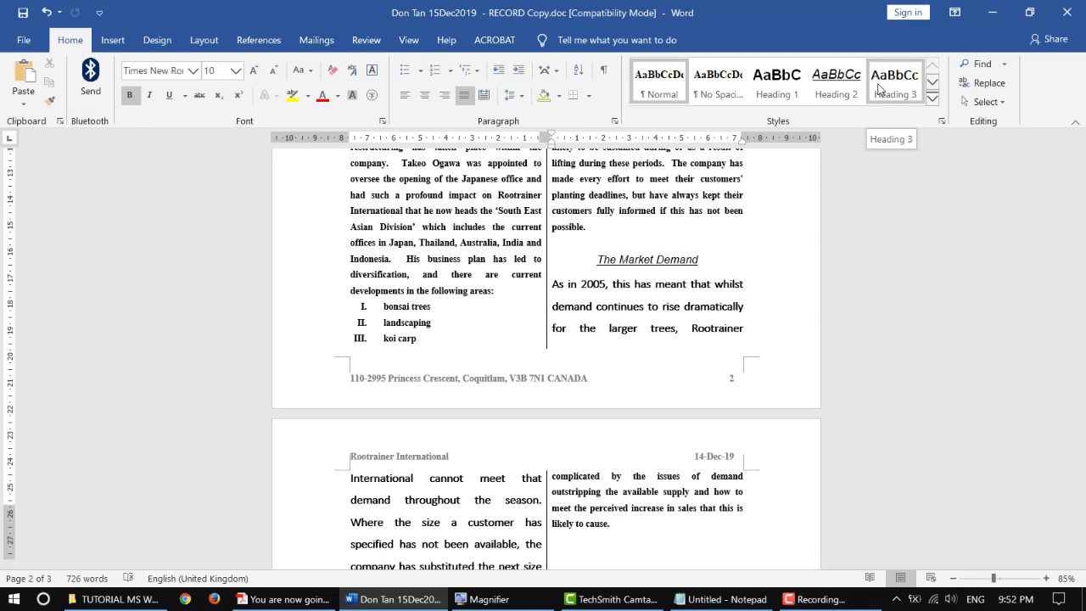